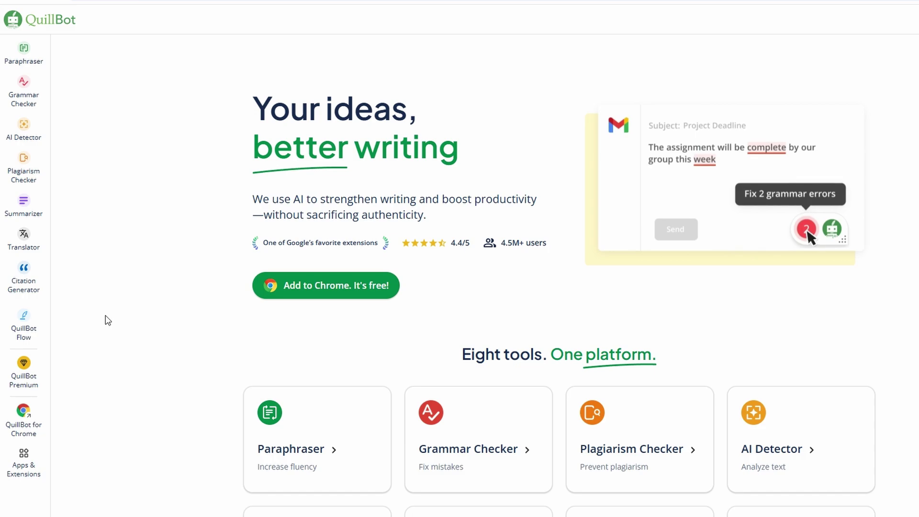
# Start the free account sign-up from the QuillBot home page and dismiss the Premium upgrade offer
pyautogui.scroll(-6, 105, 318)
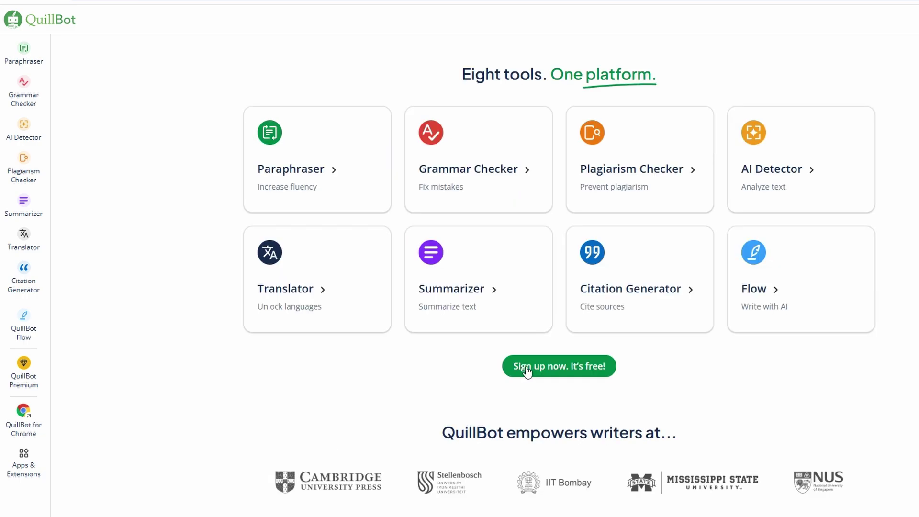
pyautogui.click(542, 367)
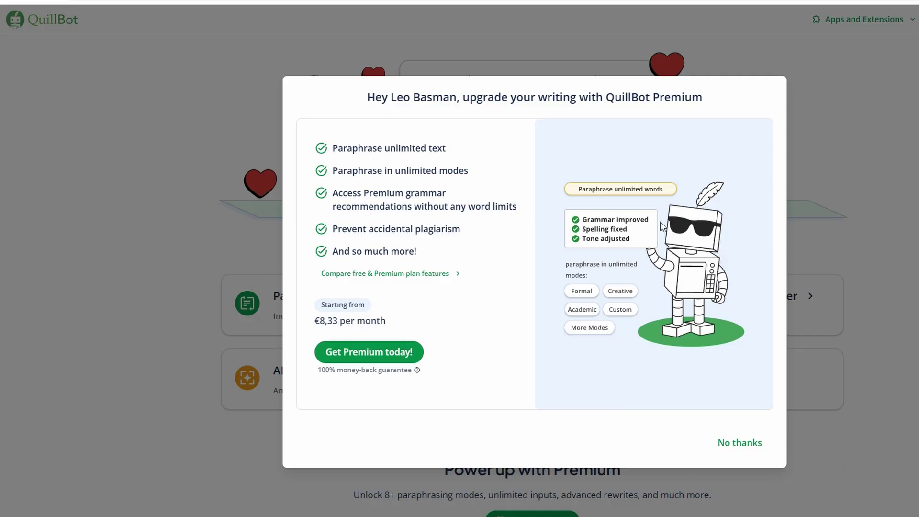
pyautogui.press('Escape')
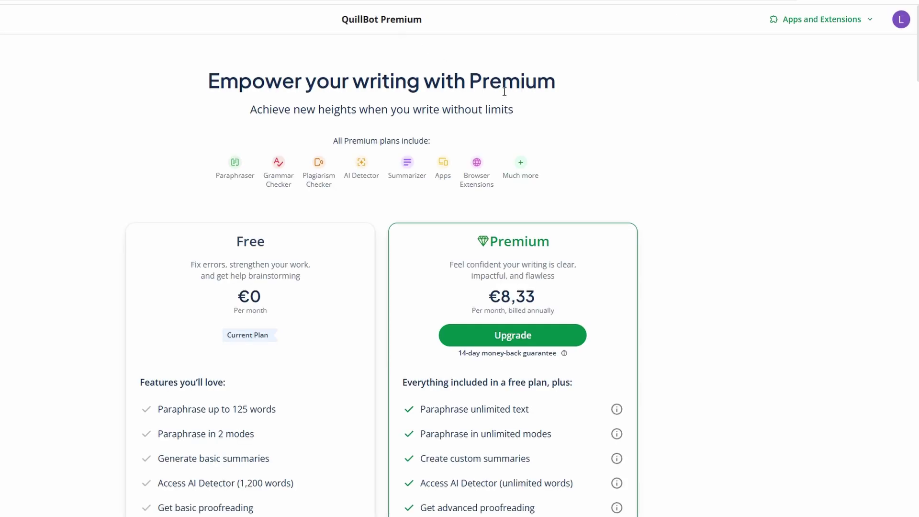
# Compare the Free and Premium plans' prices and features, including the full feature comparison table
pyautogui.scroll(-4, 504, 91)
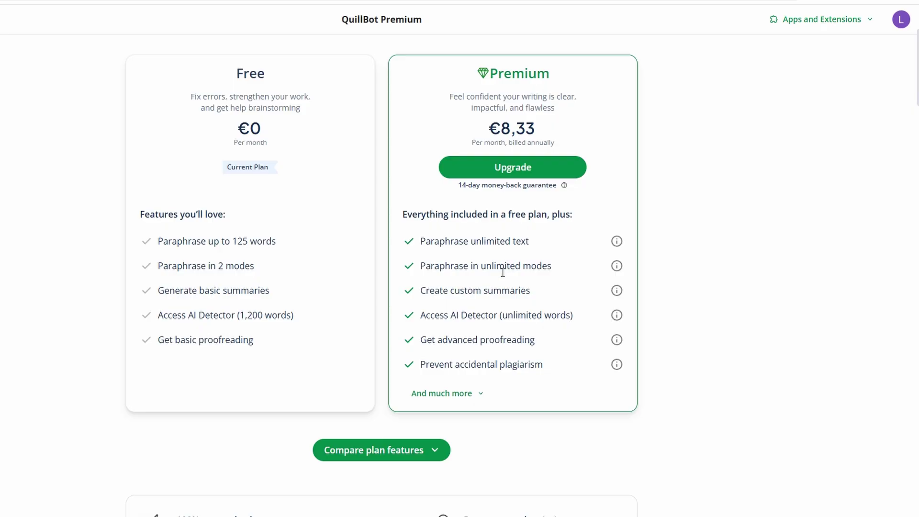
pyautogui.click(452, 392)
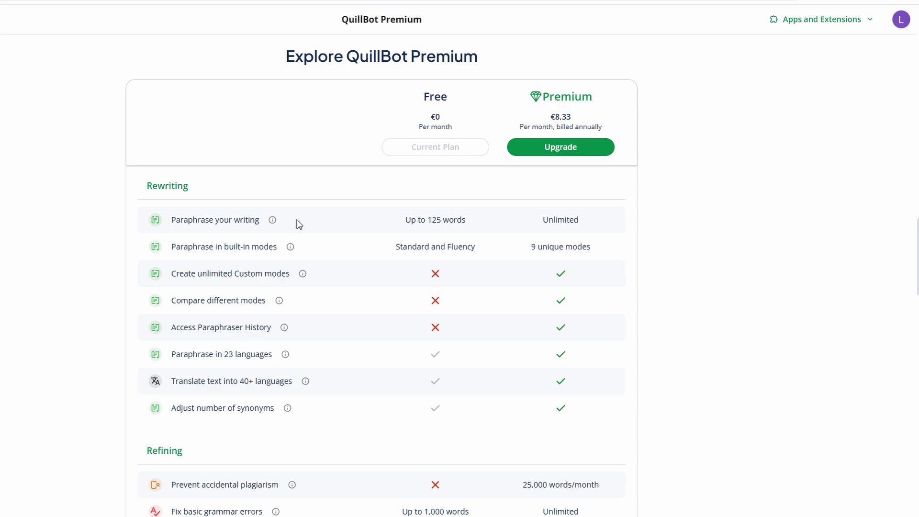
pyautogui.middleClick(831, 223)
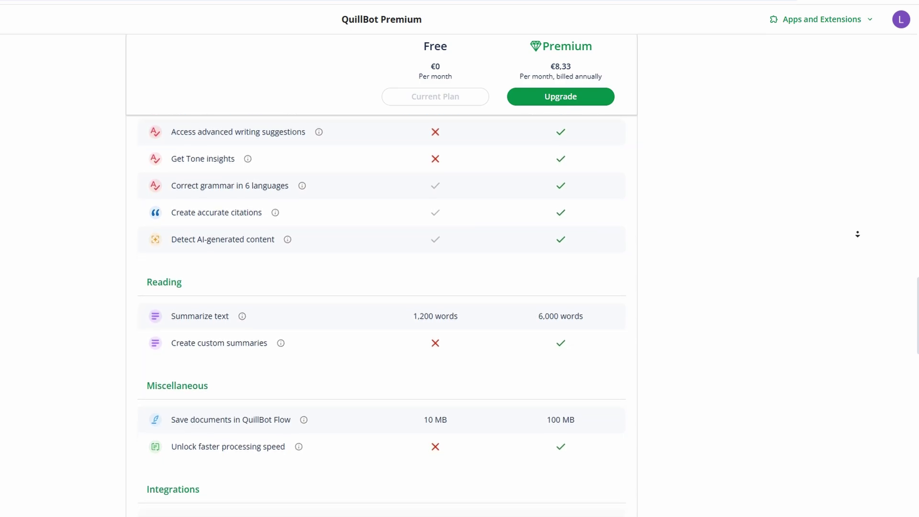
pyautogui.click(858, 232)
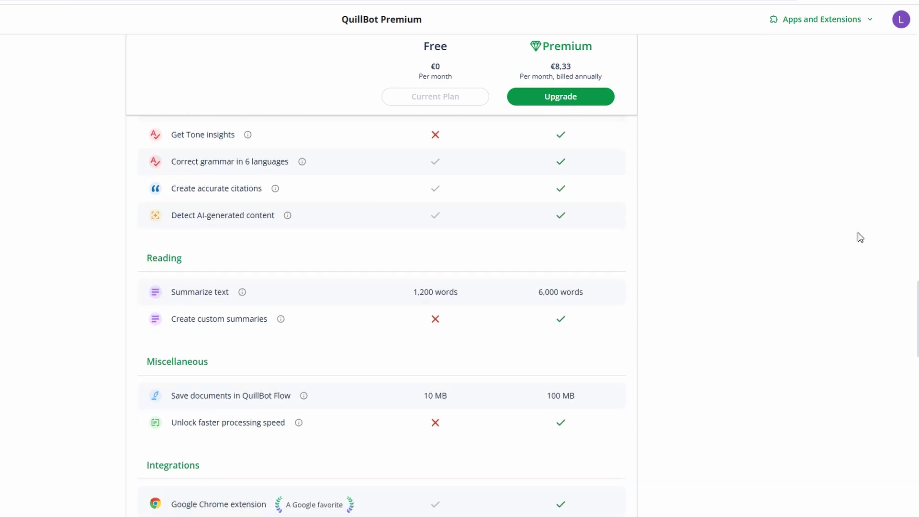
pyautogui.moveTo(916, 318); pyautogui.dragTo(916, 54)
pyautogui.moveTo(277, 153); pyautogui.dragTo(227, 160)
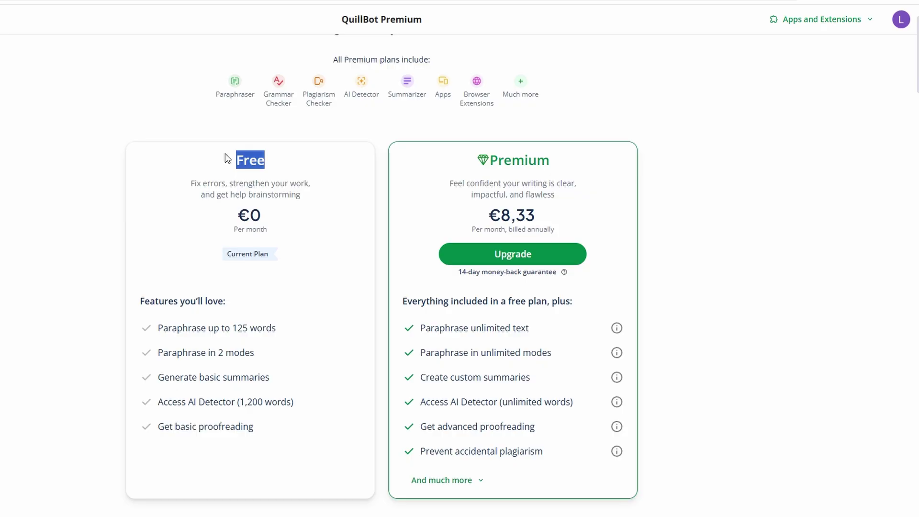
pyautogui.moveTo(489, 160); pyautogui.dragTo(569, 161)
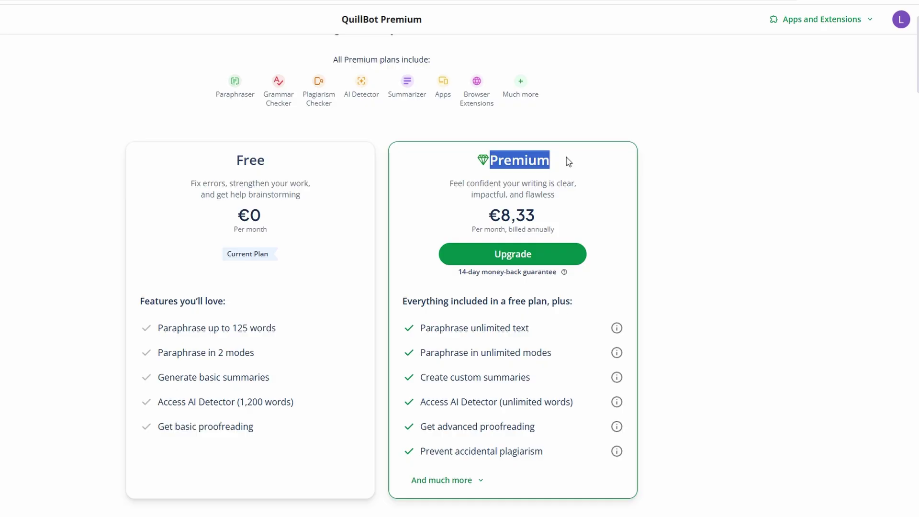
# Copy the banner headline "QuillBot for Chrome: Google's favorite extension" into the Paraphraser and paraphrase it in Standard mode
pyautogui.hotkey('alt', 'Left')
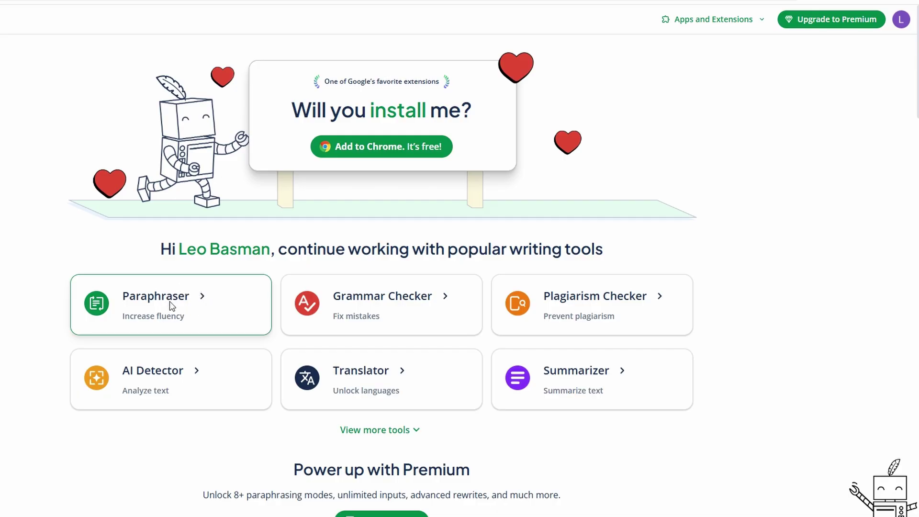
pyautogui.click(455, 2)
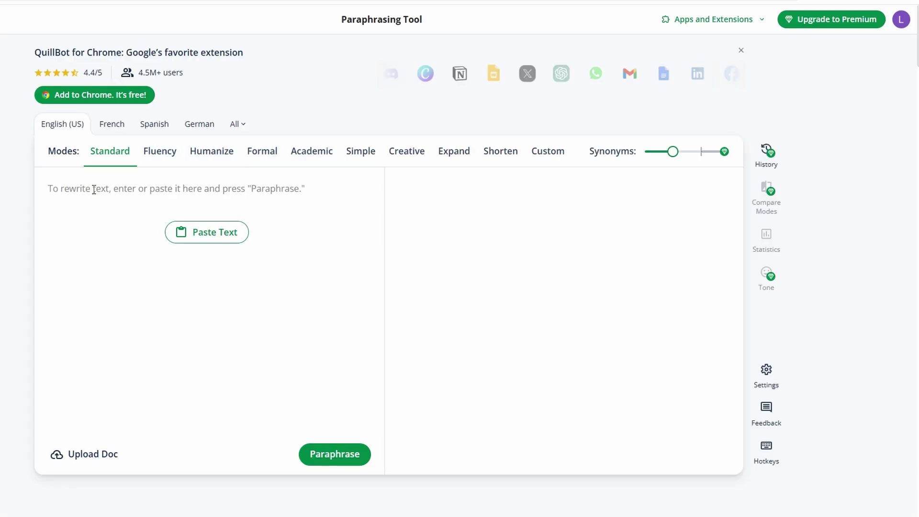
pyautogui.tripleClick(186, 50)
pyautogui.hotkey('ctrl', 'c')
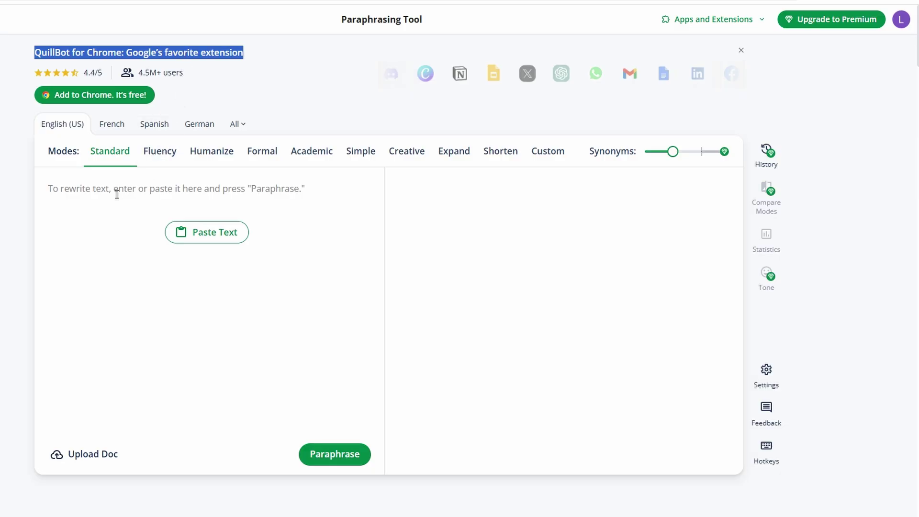
pyautogui.click(116, 196)
pyautogui.hotkey('ctrl', 'v')
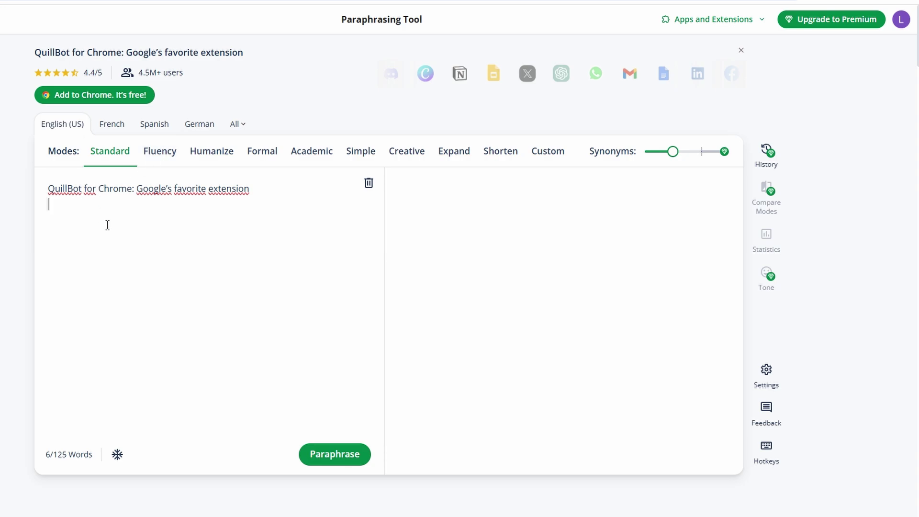
pyautogui.click(335, 455)
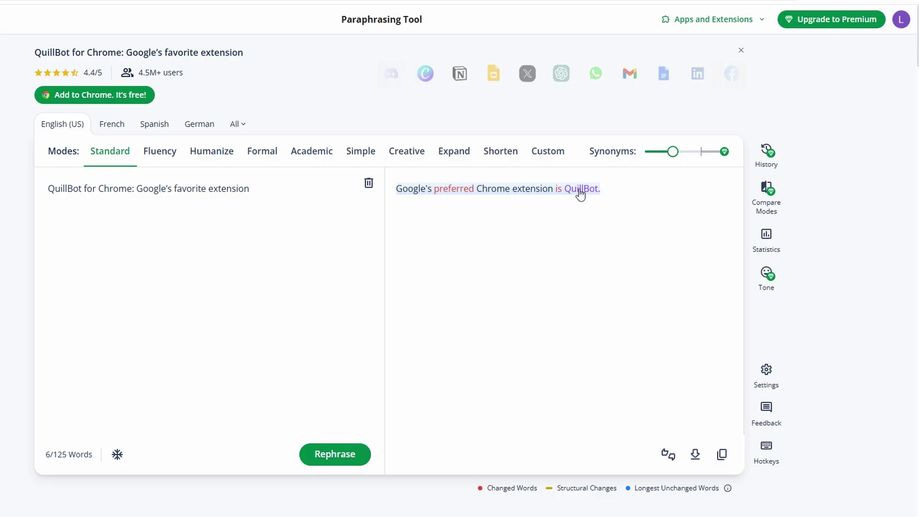
# Browse the synonyms for "preferred" in the paraphrased sentence without replacing the word
pyautogui.click(440, 194)
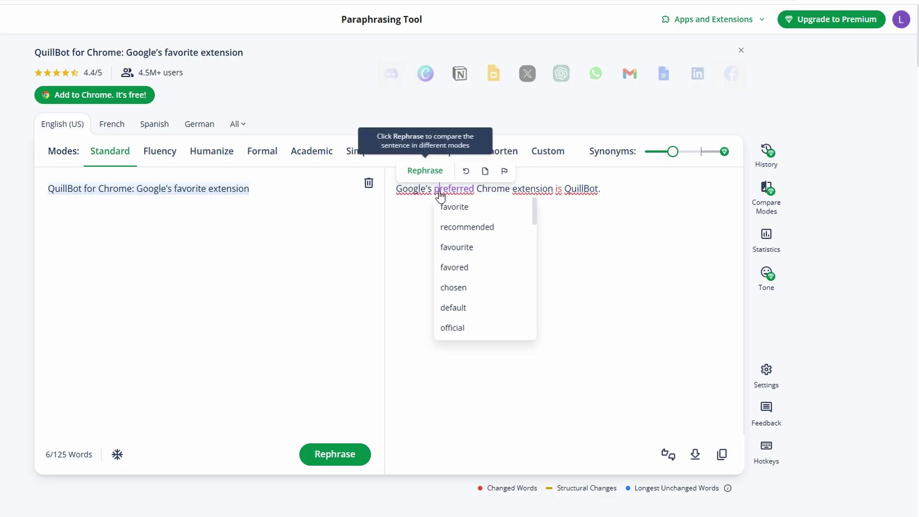
pyautogui.scroll(-3, 474, 277)
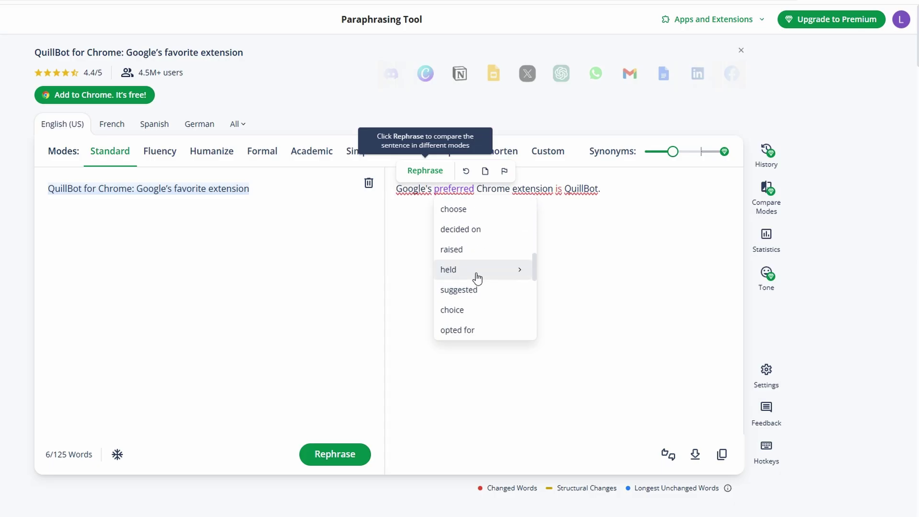
pyautogui.click(425, 256)
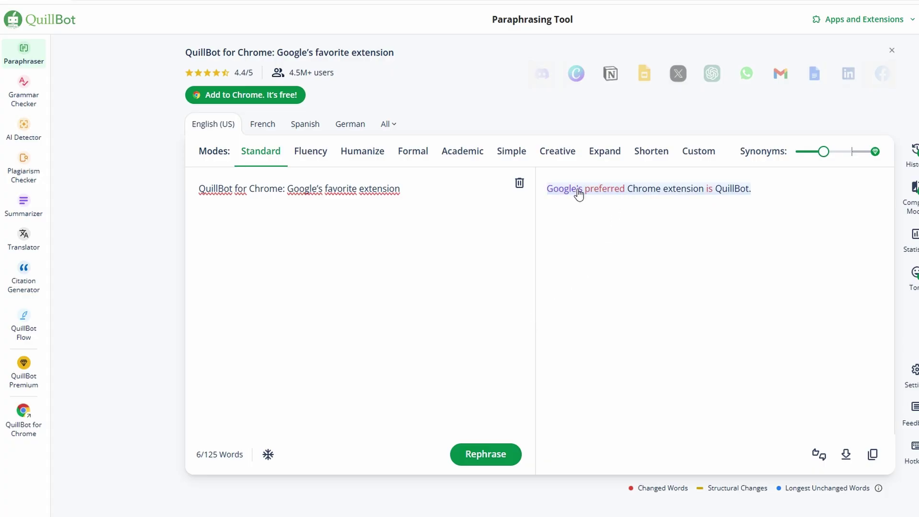
# Copy the paraphrased sentence "Google's preferred Chrome extension is QuillBot." into the Grammar Checker
pyautogui.moveTo(566, 192); pyautogui.dragTo(757, 188)
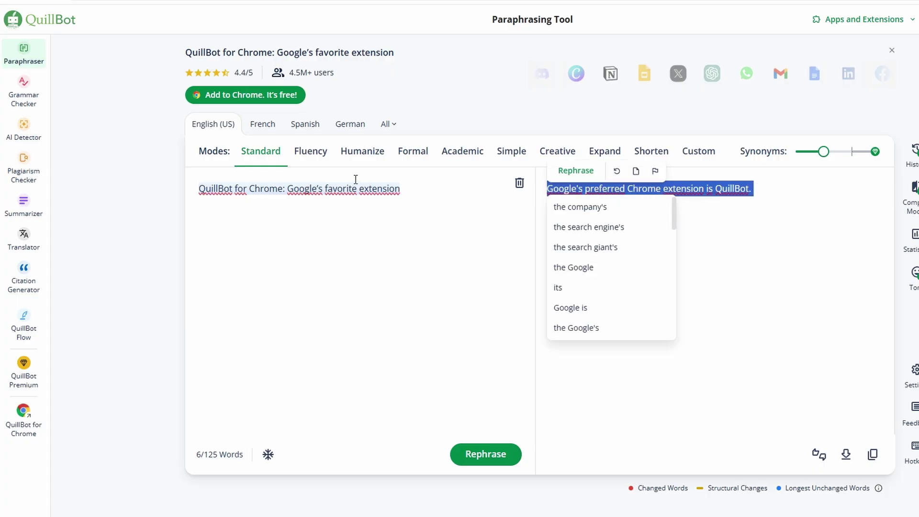
pyautogui.click(35, 101)
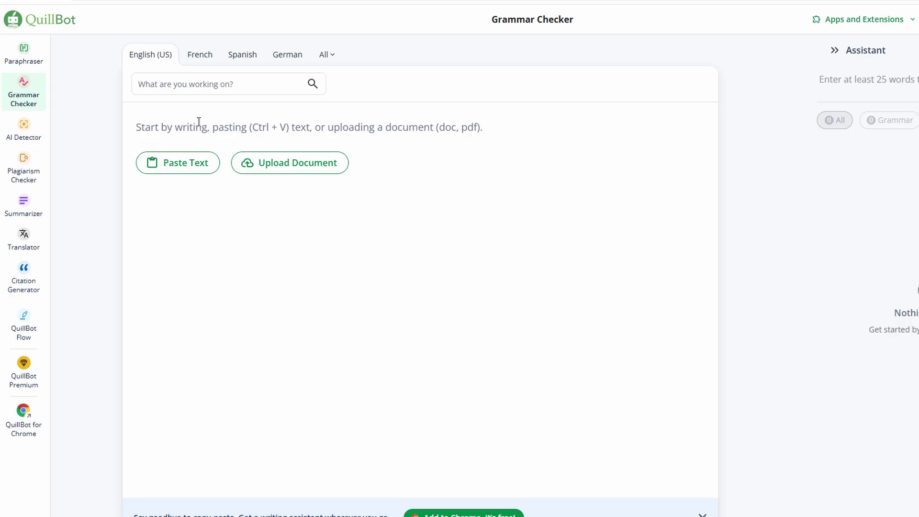
pyautogui.hotkey('ctrl', 'v')
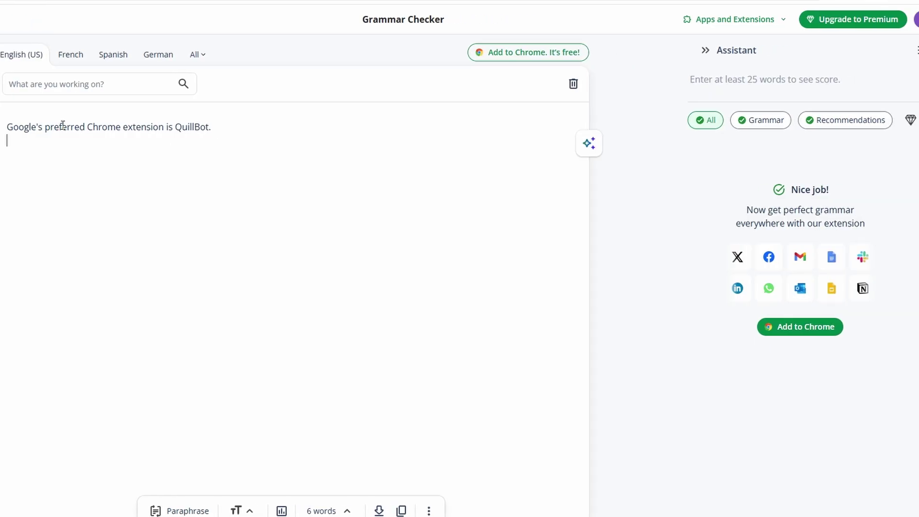
# Test the grammar check by deleting the apostrophe in "Google's", and put the apostrophe back
pyautogui.click(38, 126)
pyautogui.press('BackSpace')
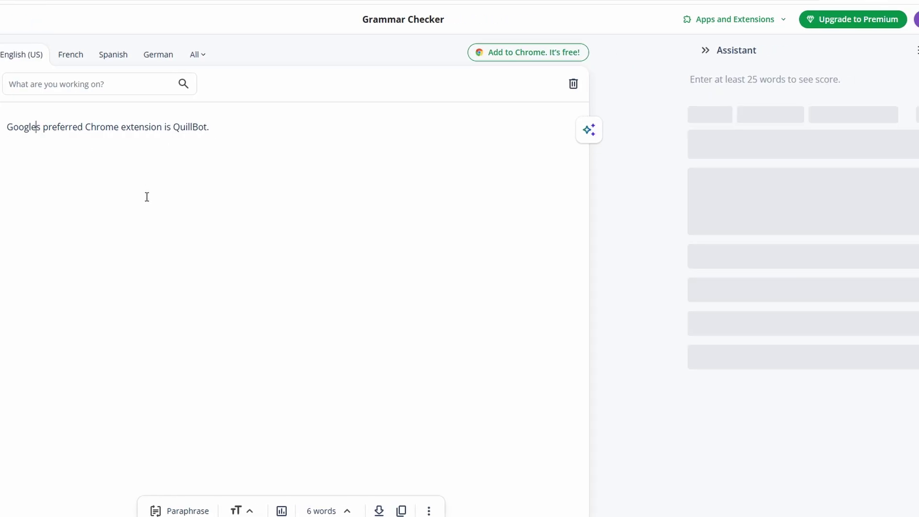
pyautogui.click(143, 209)
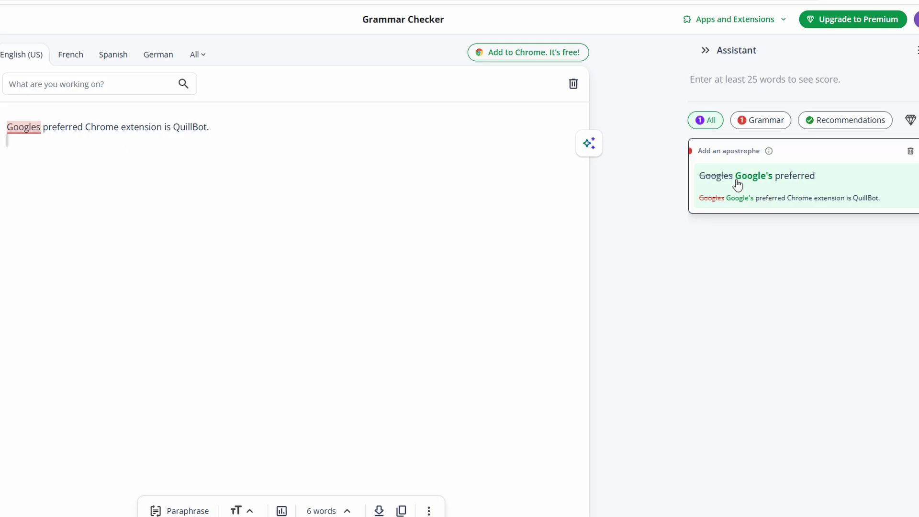
pyautogui.click(36, 127)
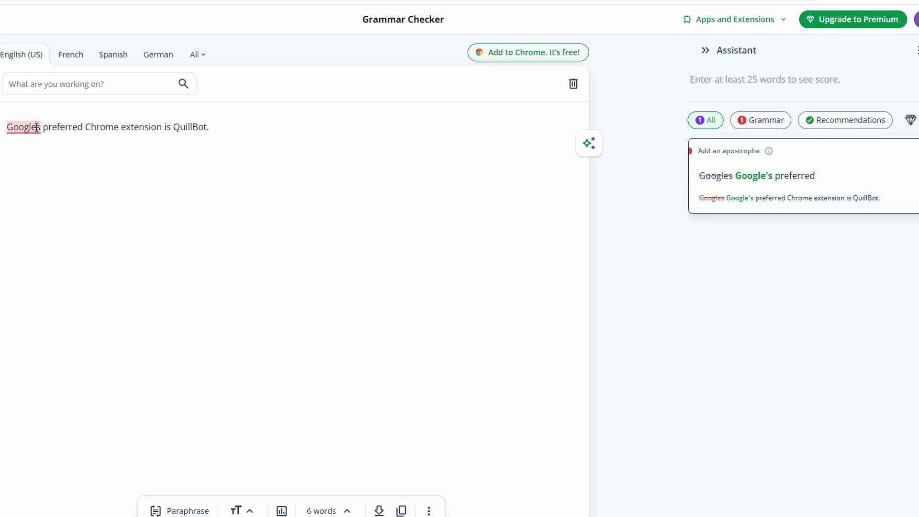
pyautogui.write("'")
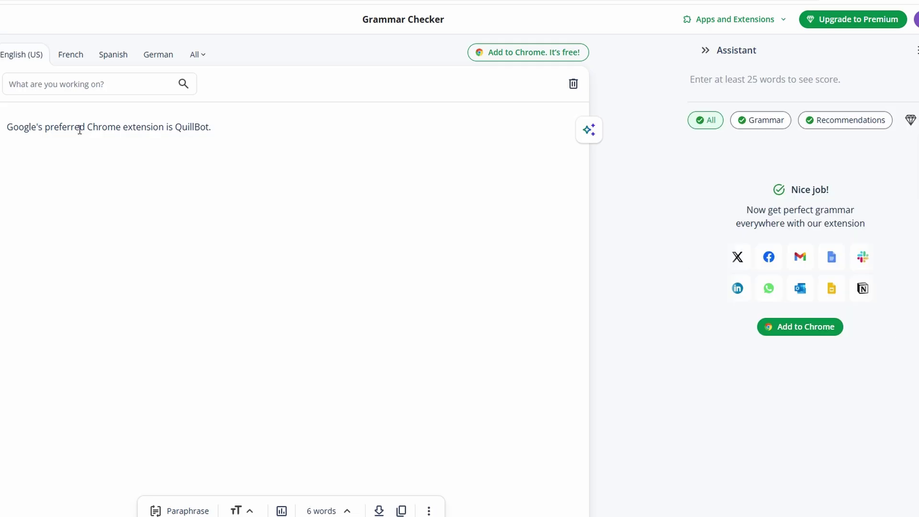
# Misspell "extension" as "exension", accept the suggested spelling correction, and select the sentence
pyautogui.click(137, 127)
pyautogui.press('BackSpace')
pyautogui.click(194, 172)
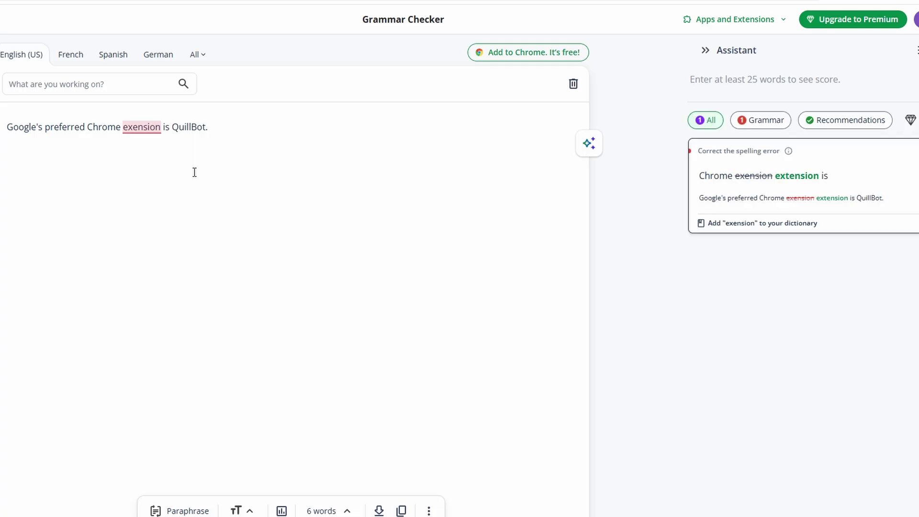
pyautogui.click(807, 176)
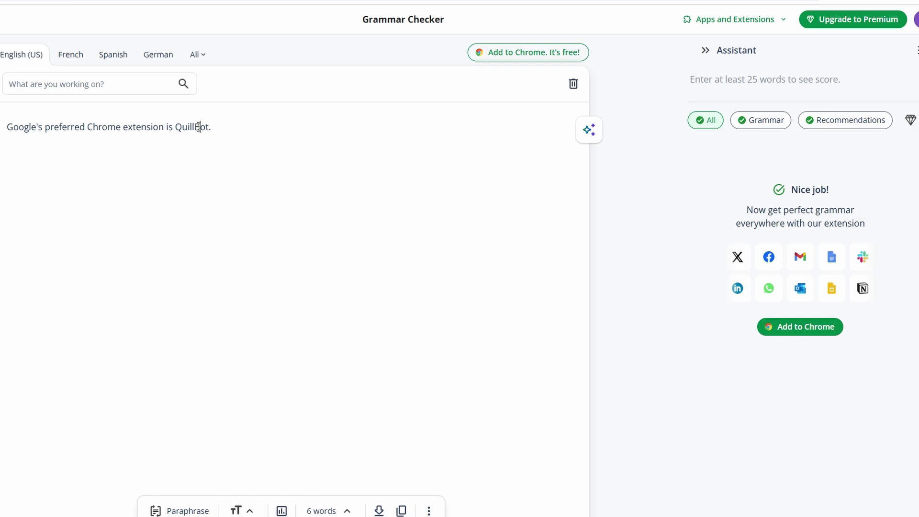
pyautogui.tripleClick(198, 127)
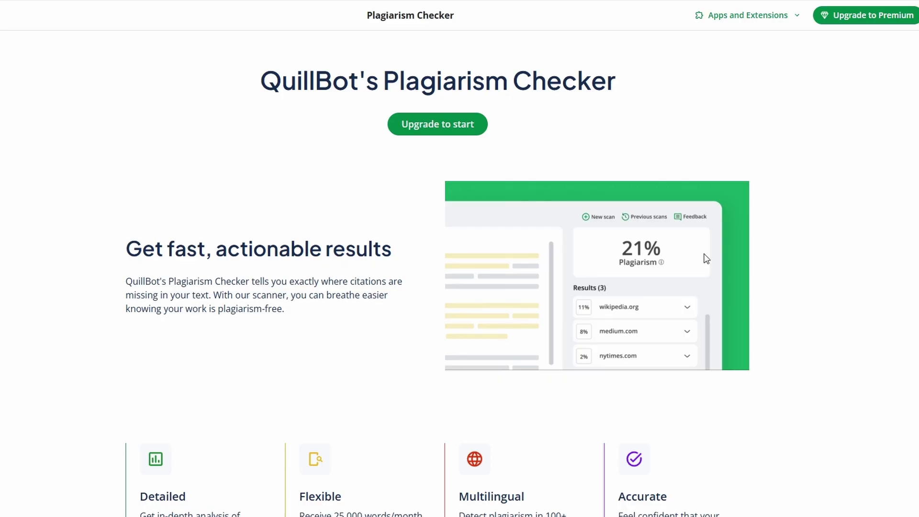
# Review the Plagiarism Checker page's sections on features, intended users, reports, feedback, languages and monthly scans
pyautogui.scroll(-5, 706, 258)
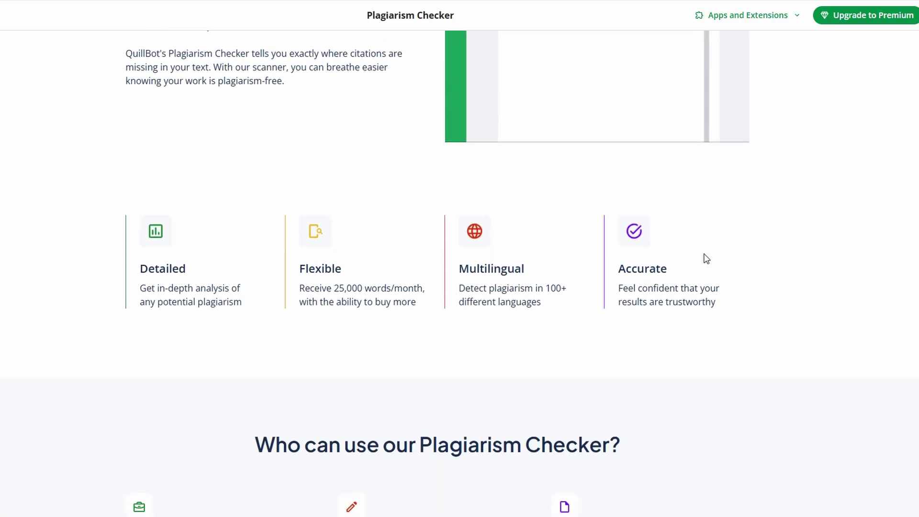
pyautogui.scroll(-6, 706, 259)
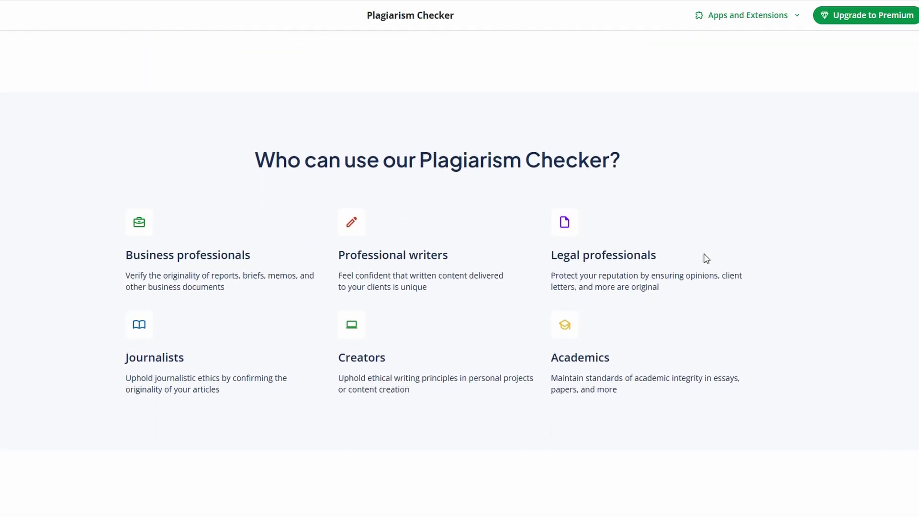
pyautogui.scroll(-10, 706, 258)
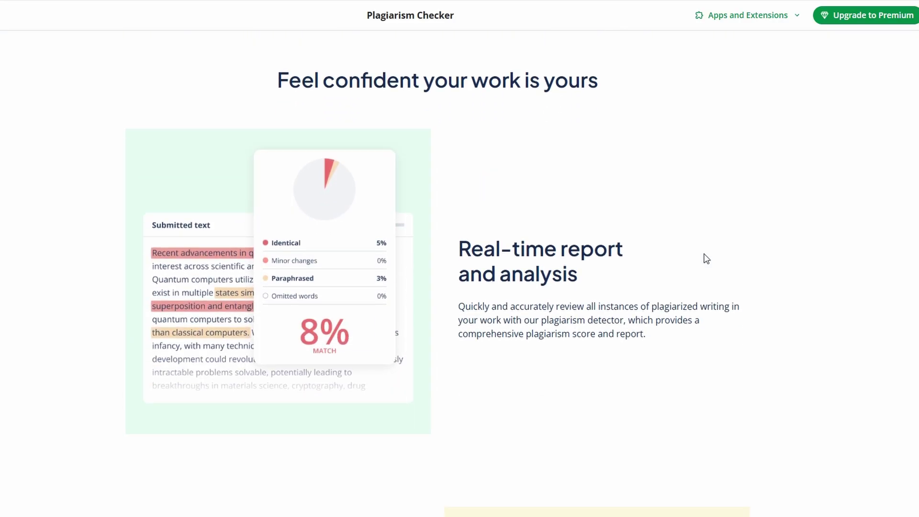
pyautogui.scroll(-7, 707, 258)
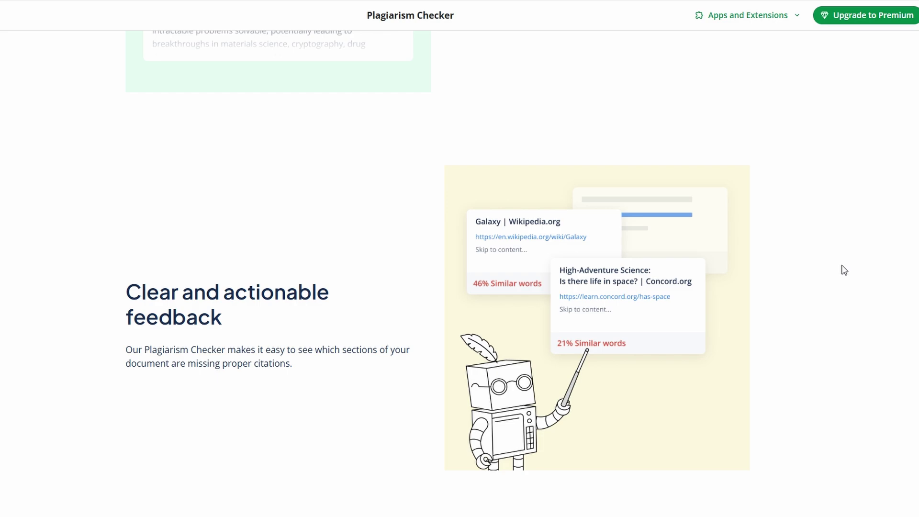
pyautogui.scroll(-6, 844, 270)
pyautogui.scroll(-2, 844, 270)
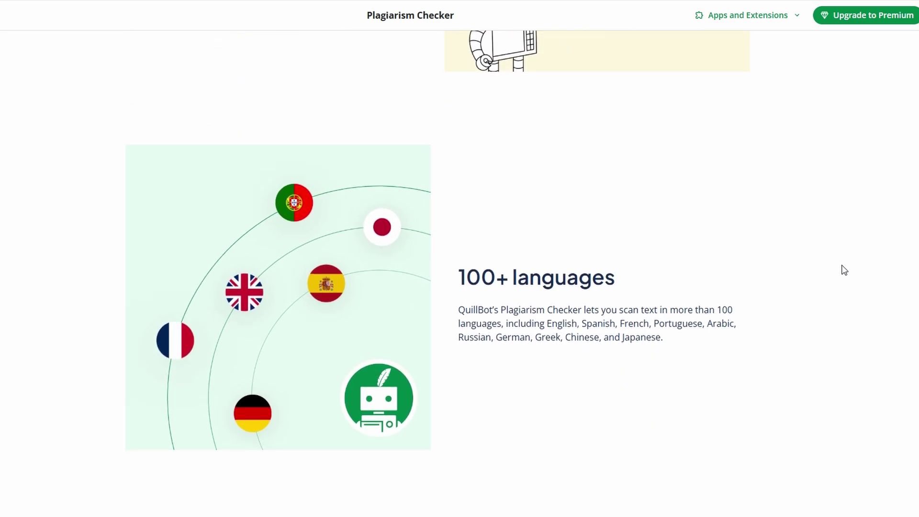
pyautogui.scroll(-6, 844, 270)
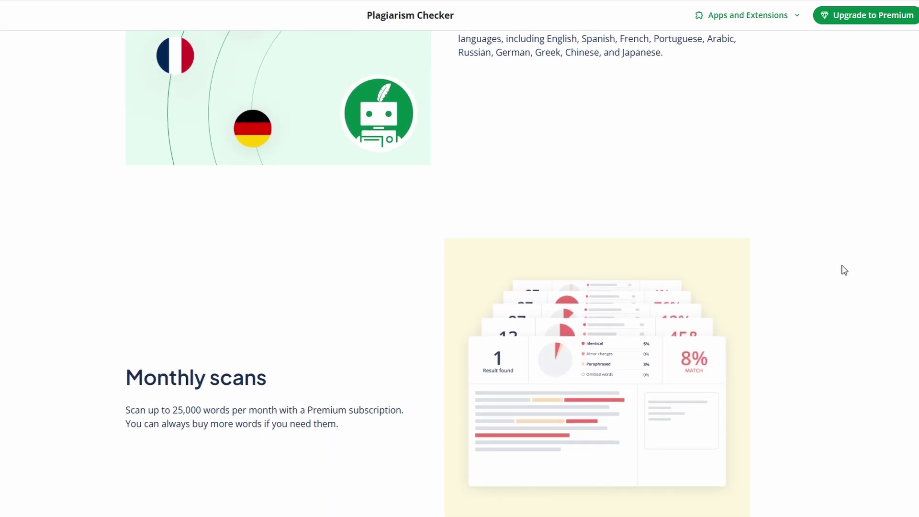
pyautogui.scroll(-2, 843, 271)
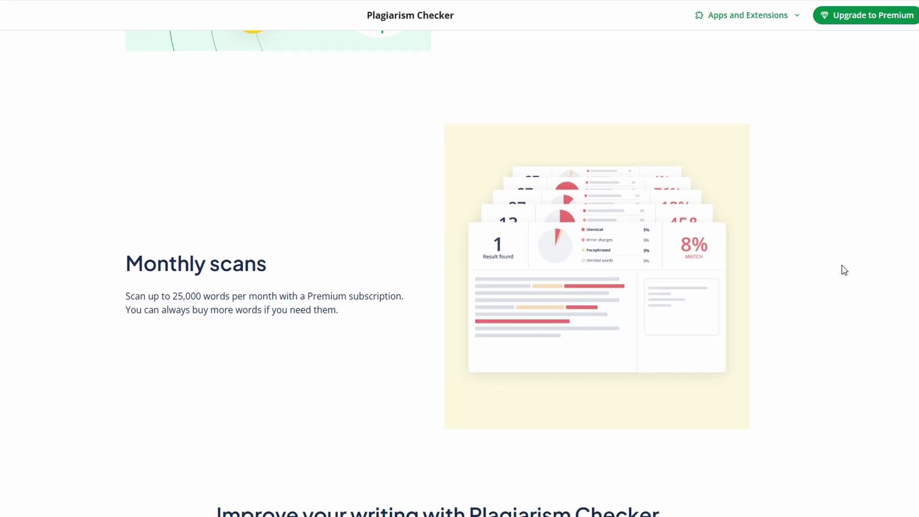
pyautogui.scroll(-5, 844, 271)
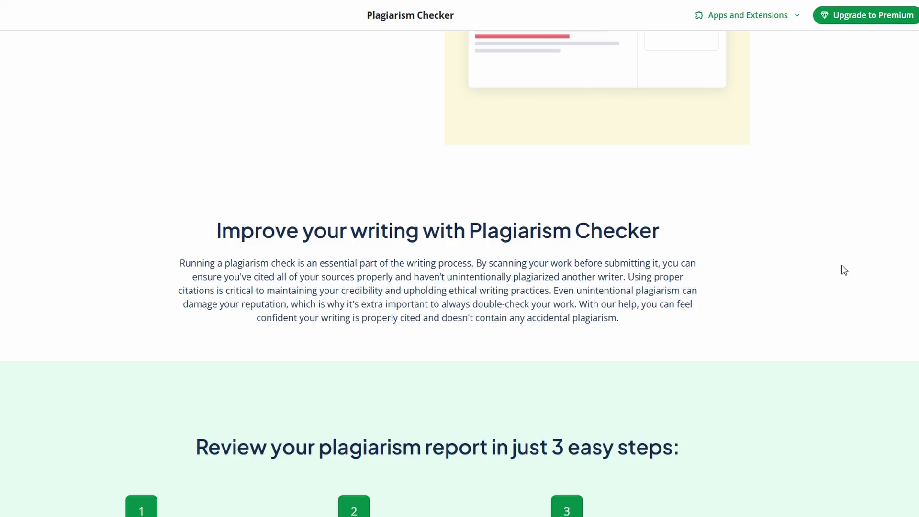
# Review the Plagiarism Checker page's three report steps and its comparison of the Free and Premium plans
pyautogui.scroll(-5, 844, 270)
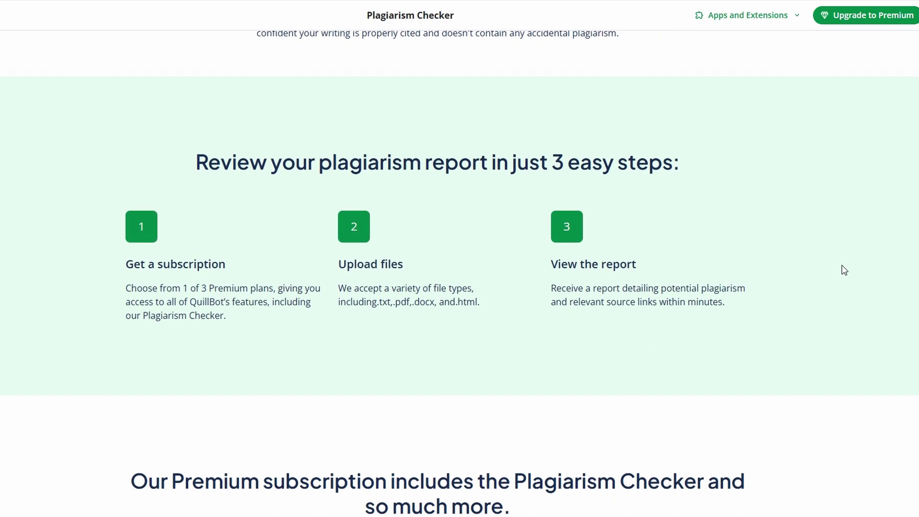
pyautogui.scroll(-3, 844, 271)
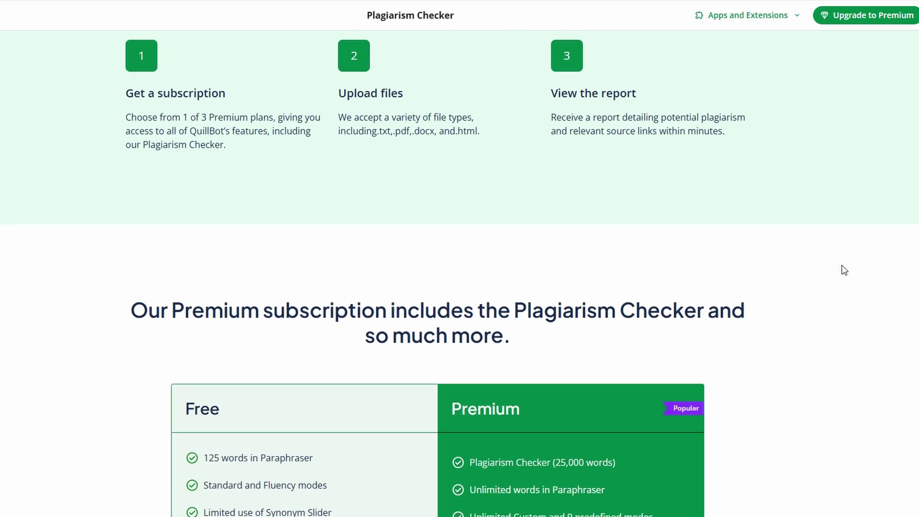
pyautogui.scroll(-4, 844, 270)
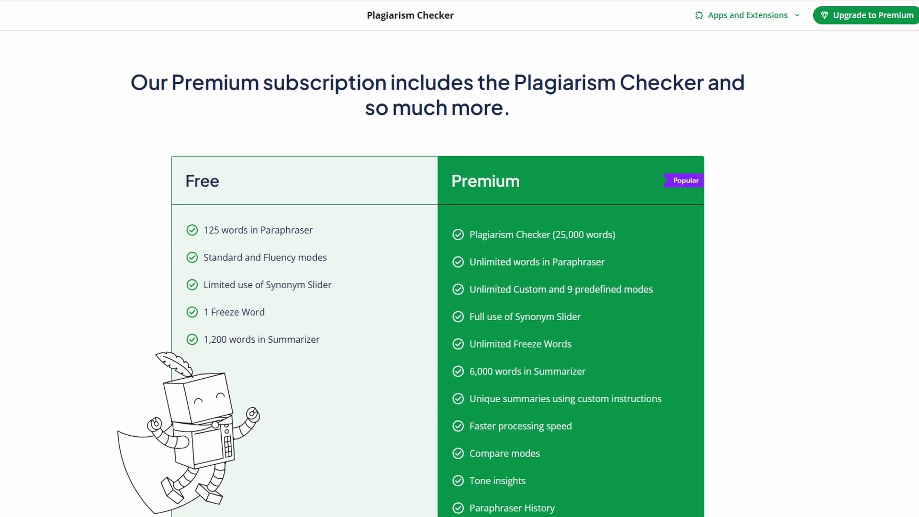
# Open the Summarizer and place the cursor in its empty text area
pyautogui.scroll(20, 460, 258)
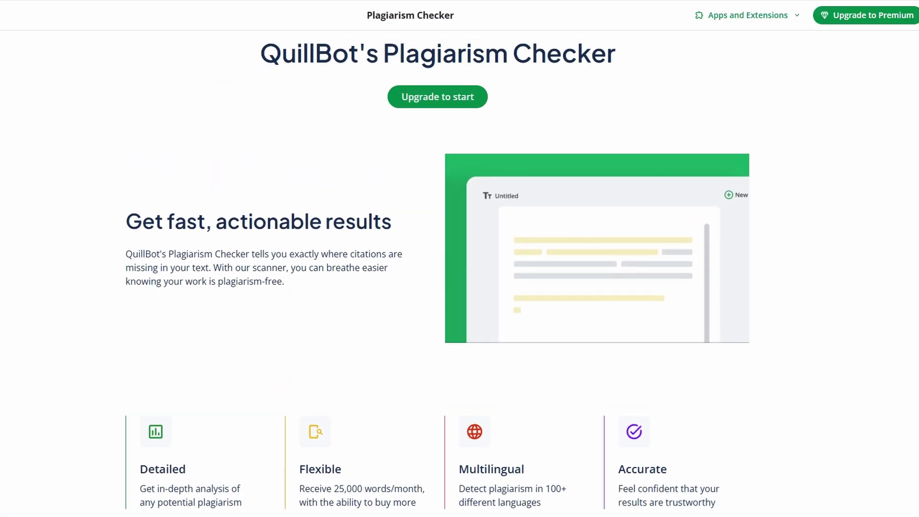
pyautogui.scroll(1, 459, 259)
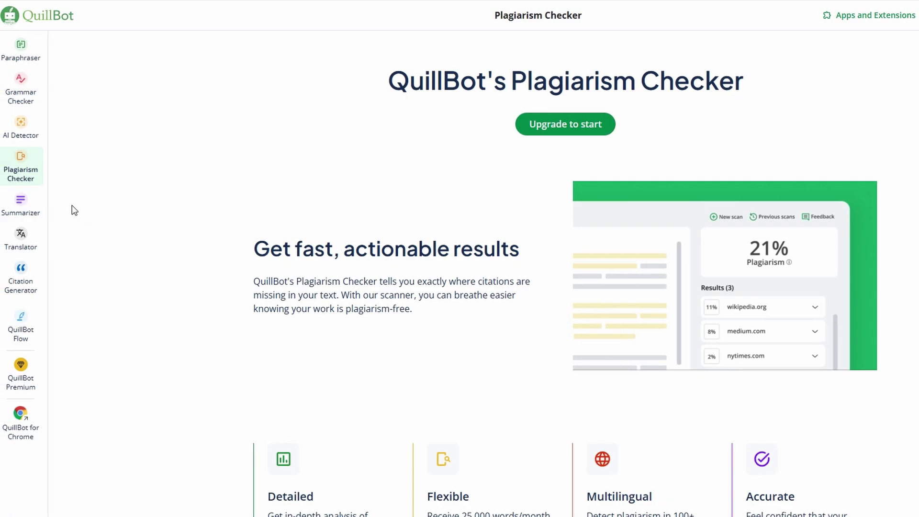
pyautogui.click(40, 211)
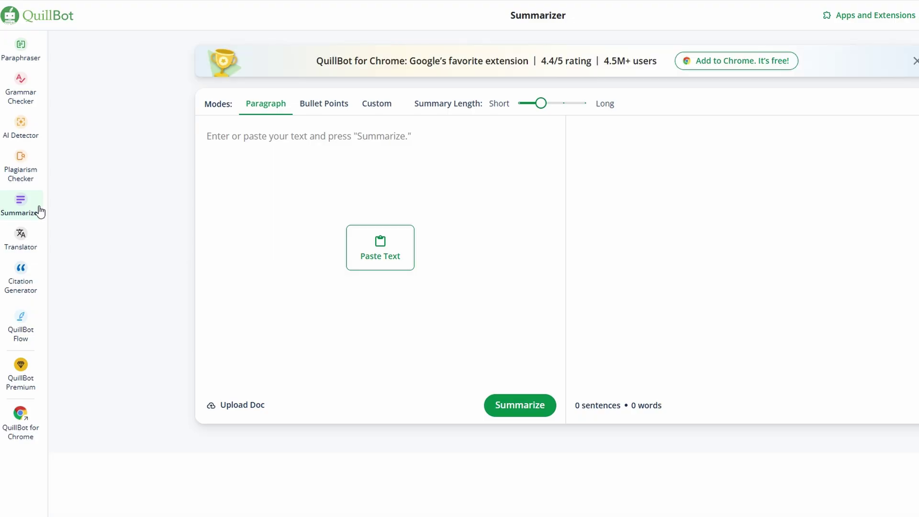
pyautogui.click(267, 139)
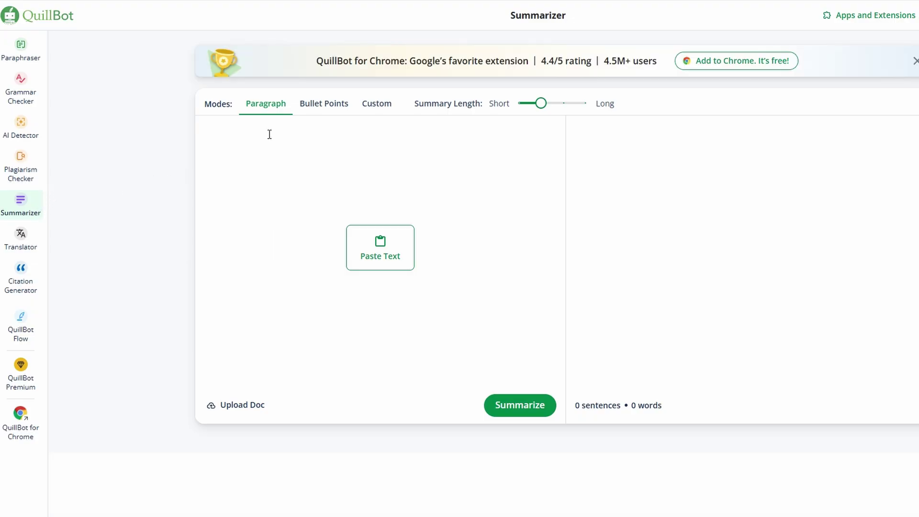
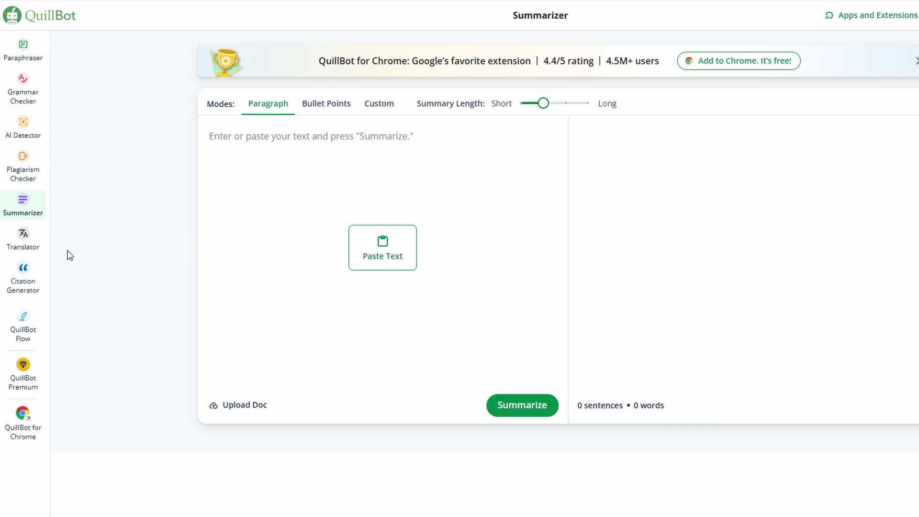
# Open the Citation Generator and highlight the description of its citation features, then clear the selection
pyautogui.click(15, 273)
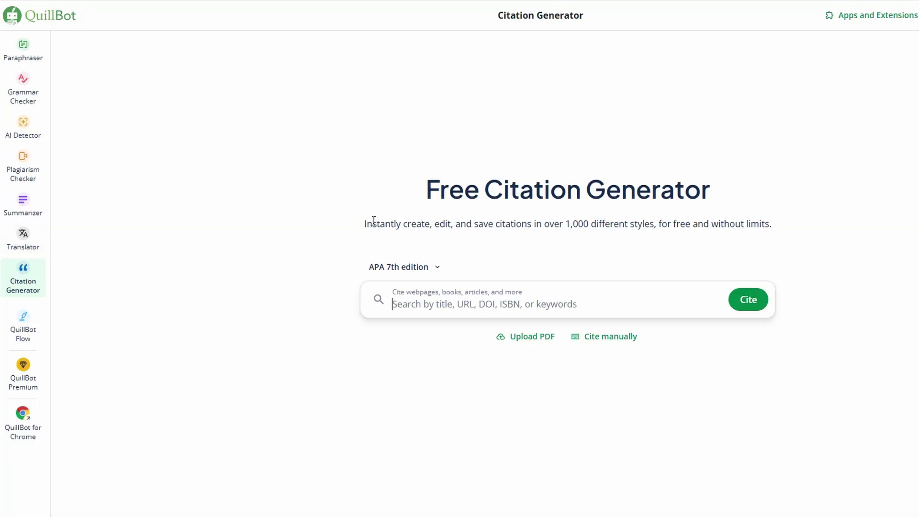
pyautogui.moveTo(367, 223); pyautogui.dragTo(785, 224)
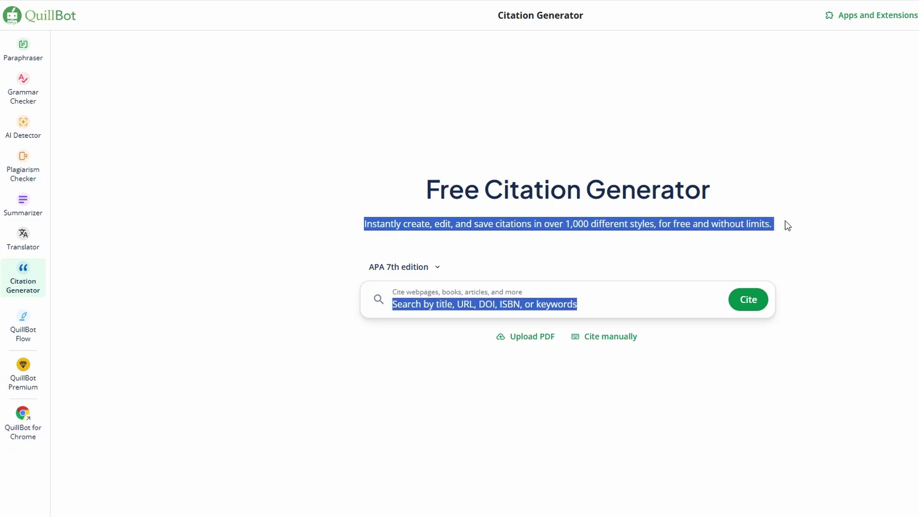
pyautogui.click(698, 271)
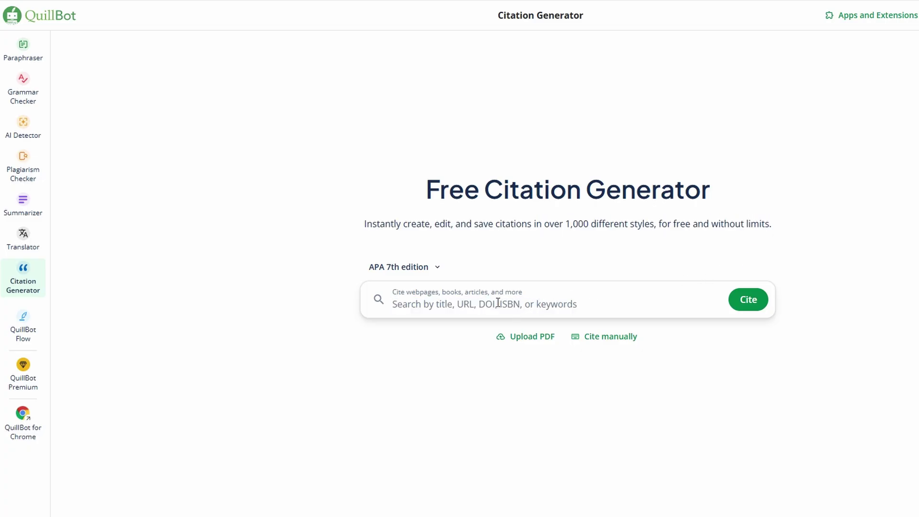
# Examine the citation styles offered by the Citation Generator, including the unverified ones, keeping APA 7th edition selected
pyautogui.click(429, 267)
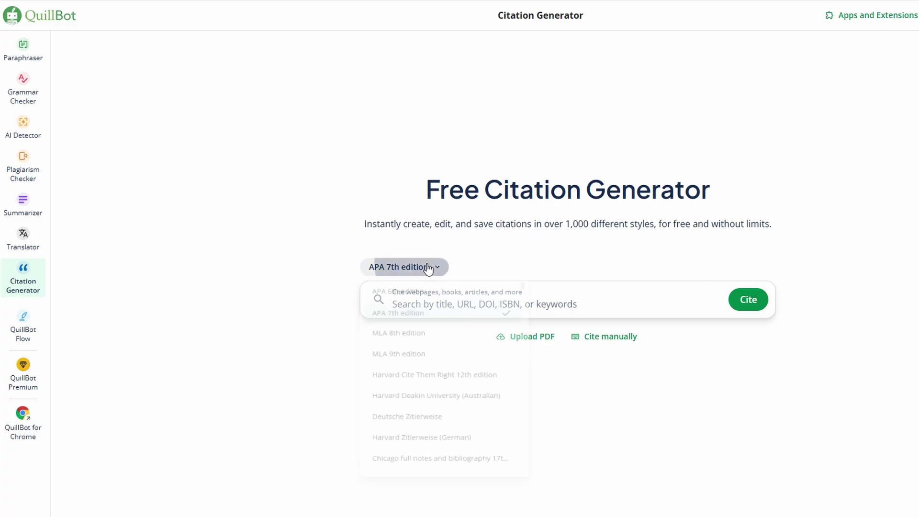
pyautogui.click(498, 261)
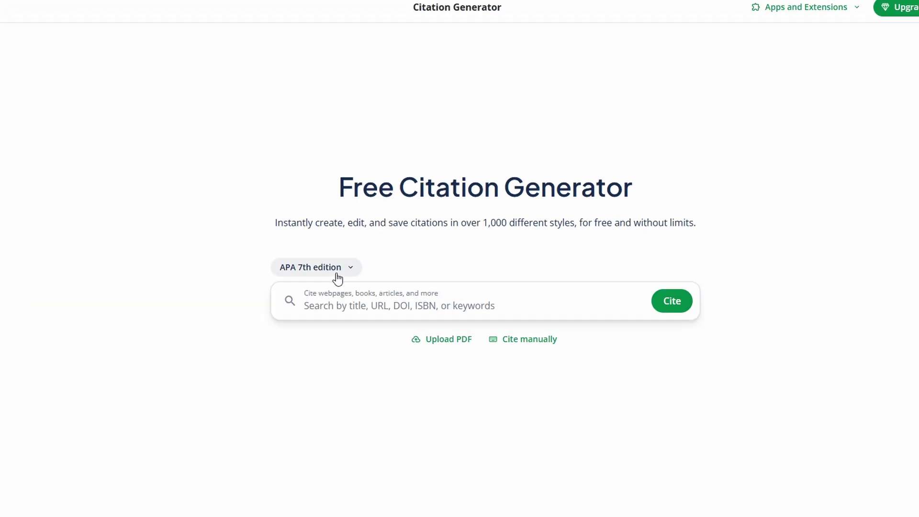
pyautogui.click(337, 275)
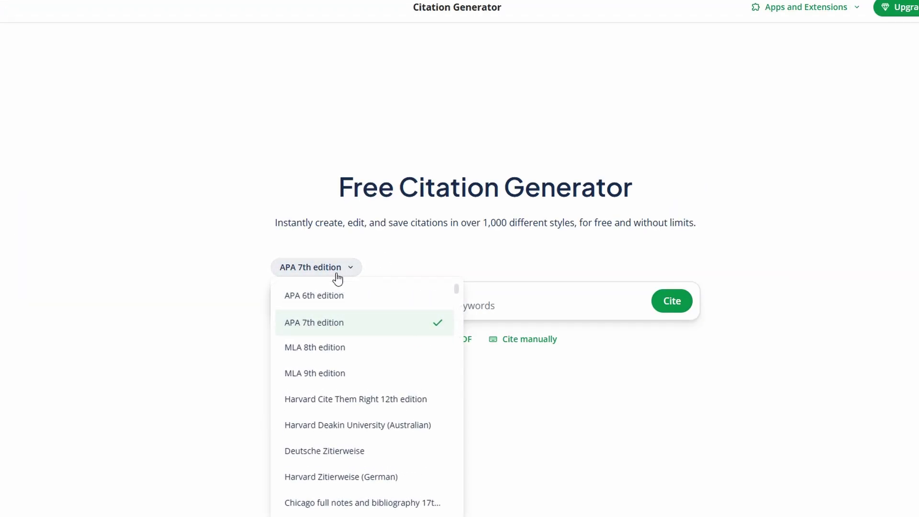
pyautogui.scroll(-3, 368, 412)
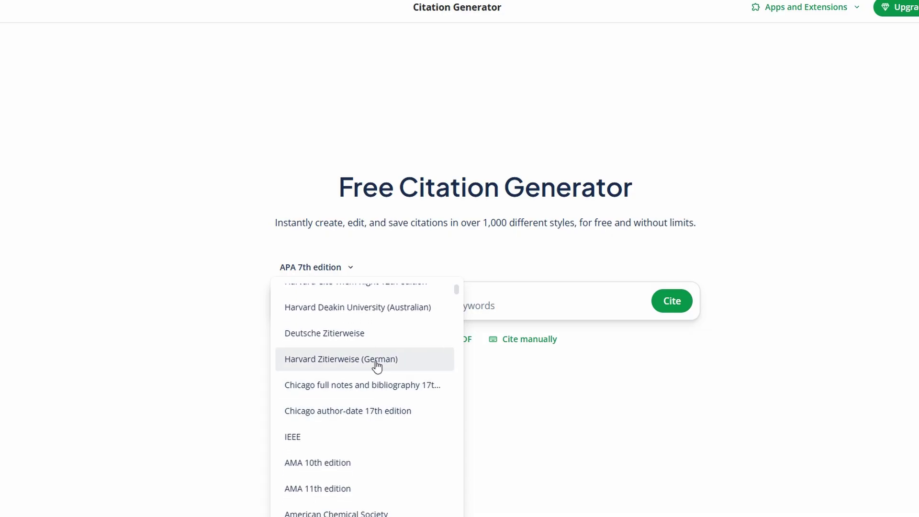
pyautogui.scroll(-6, 310, 404)
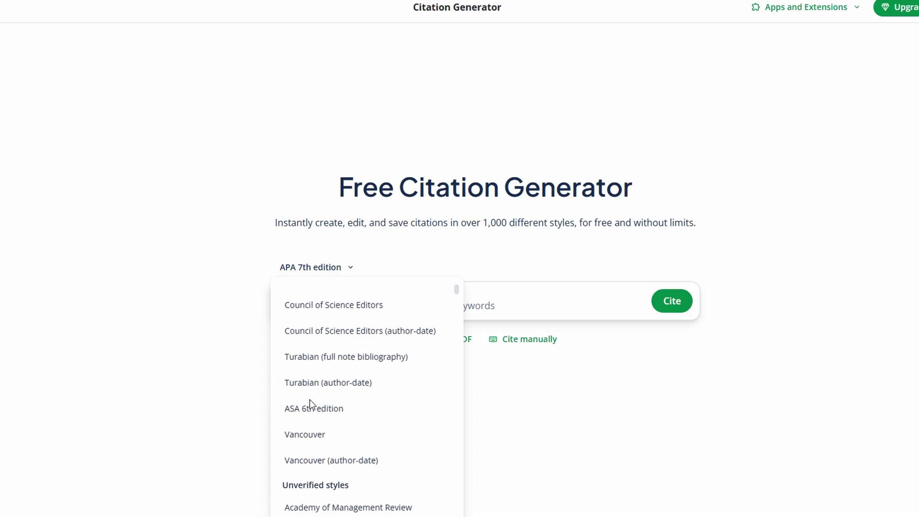
pyautogui.scroll(-10, 309, 402)
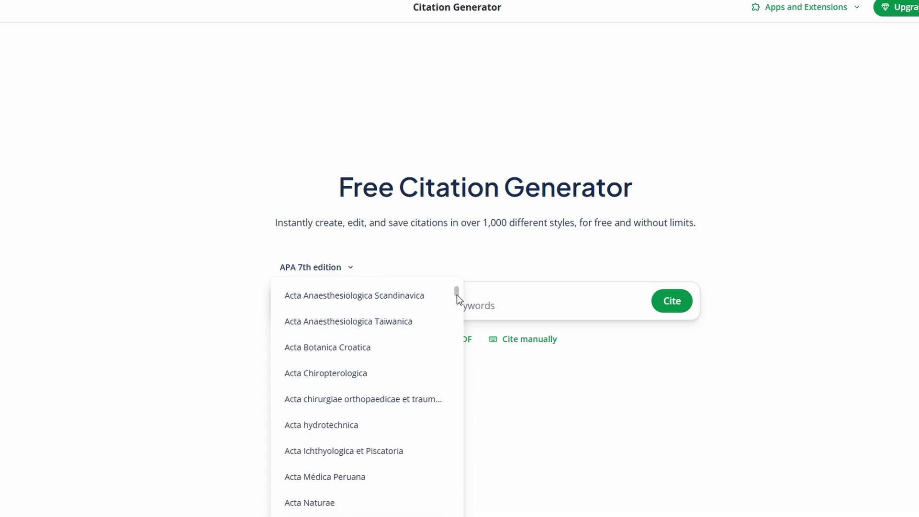
pyautogui.moveTo(456, 294); pyautogui.dragTo(465, 271)
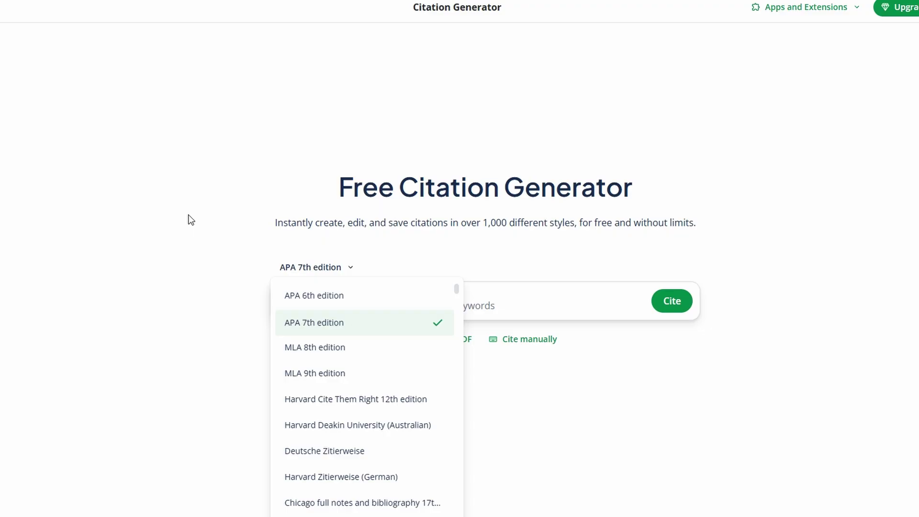
pyautogui.click(488, 258)
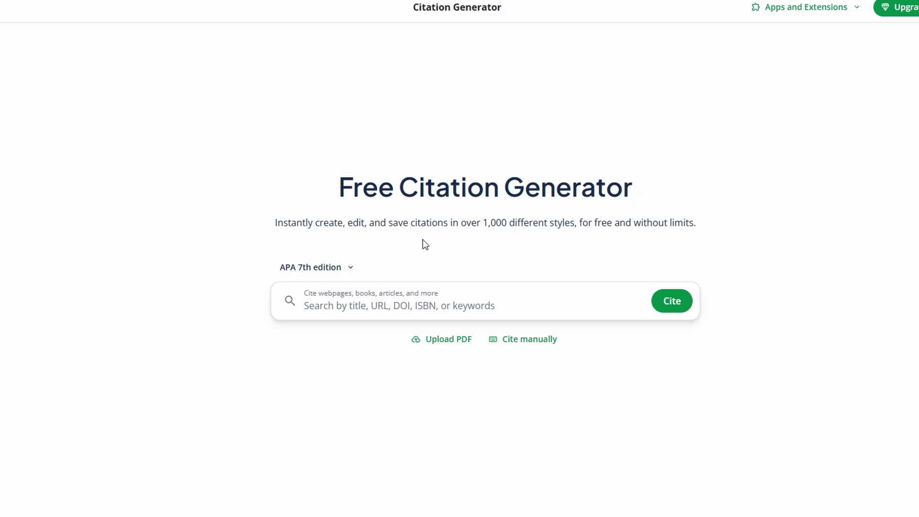
pyautogui.click(672, 302)
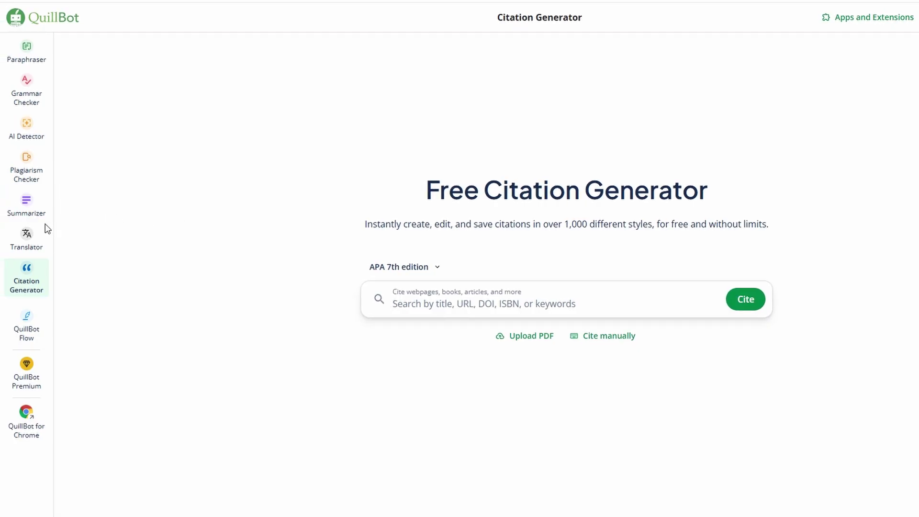
# Open the Translator and paste the copied page header text "Translator", "Apps and Extensions" and "Upgrade to Premium" as source text
pyautogui.click(36, 245)
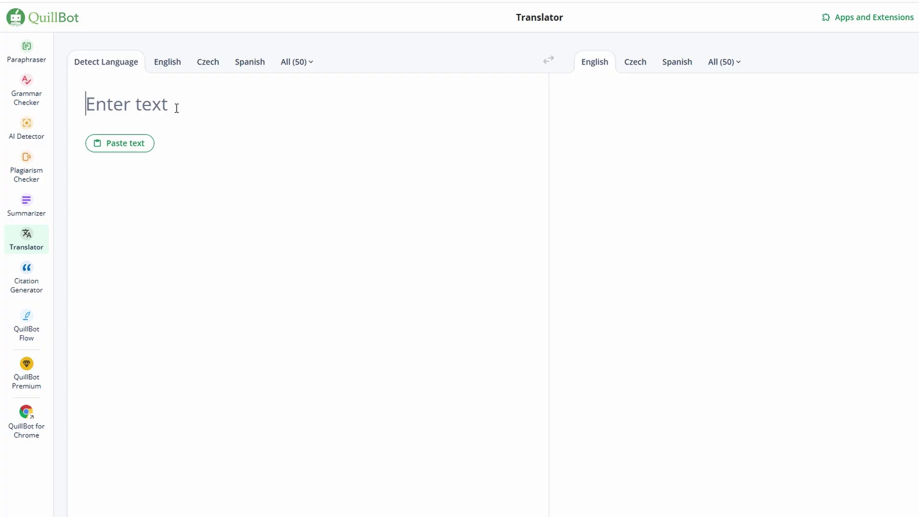
pyautogui.tripleClick(535, 19)
pyautogui.hotkey('ctrl', 'c')
pyautogui.click(209, 103)
pyautogui.hotkey('ctrl', 'v')
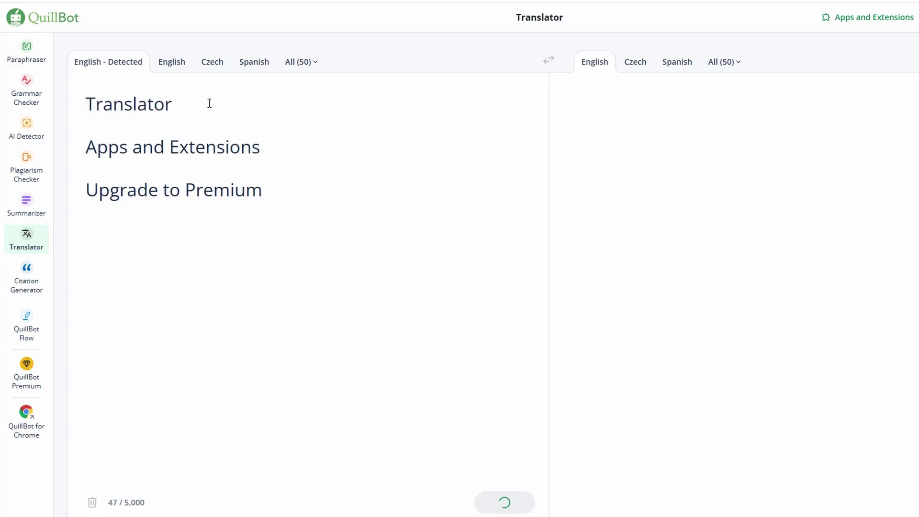
# Translate the pasted text into Czech and into Spanish, and browse the other target languages
pyautogui.click(644, 73)
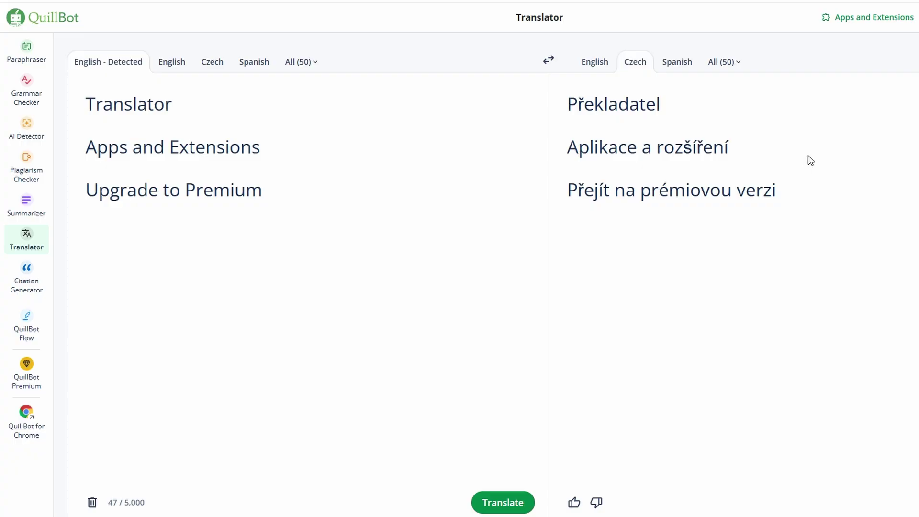
pyautogui.click(684, 64)
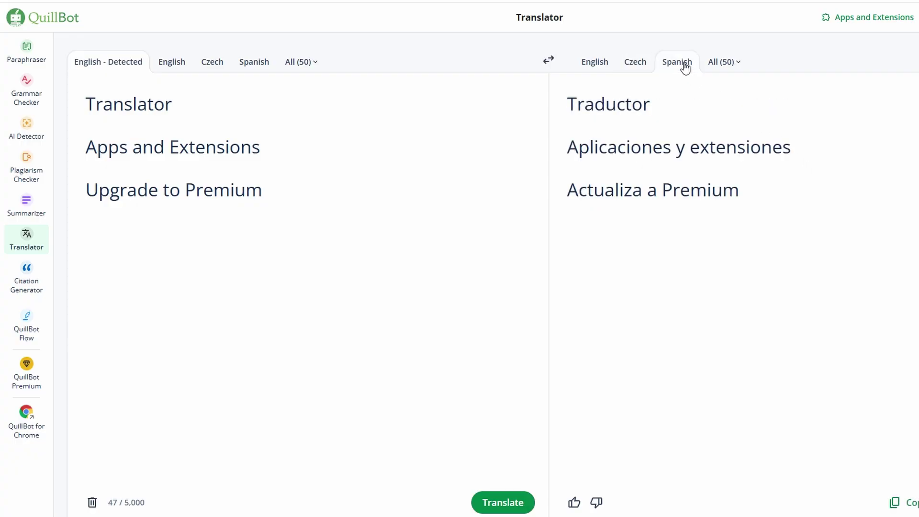
pyautogui.click(727, 63)
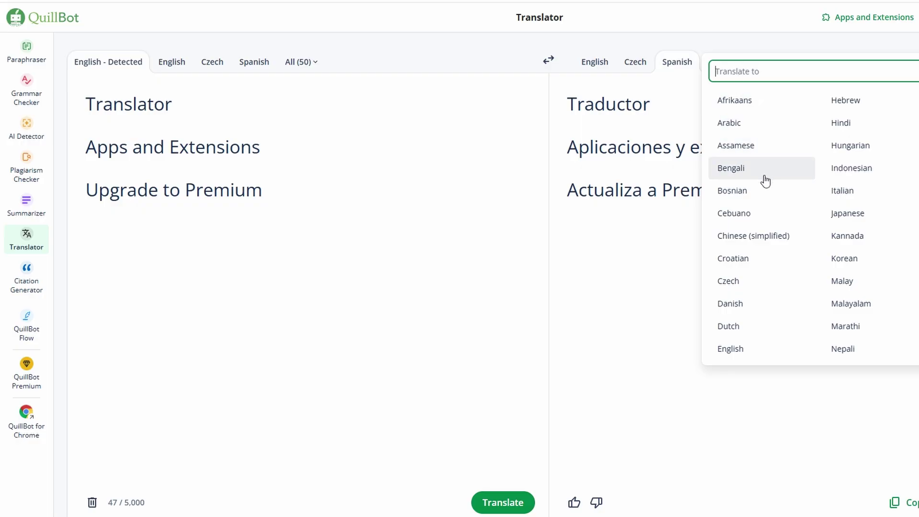
pyautogui.scroll(-3, 765, 181)
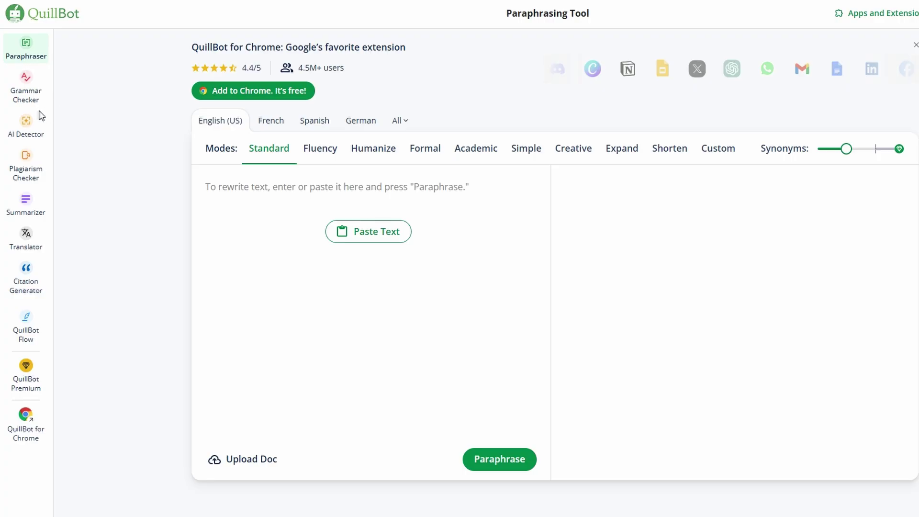
# Open the AI Detector, try its Spanish, German and Dutch options, and set the text language to French
pyautogui.click(27, 120)
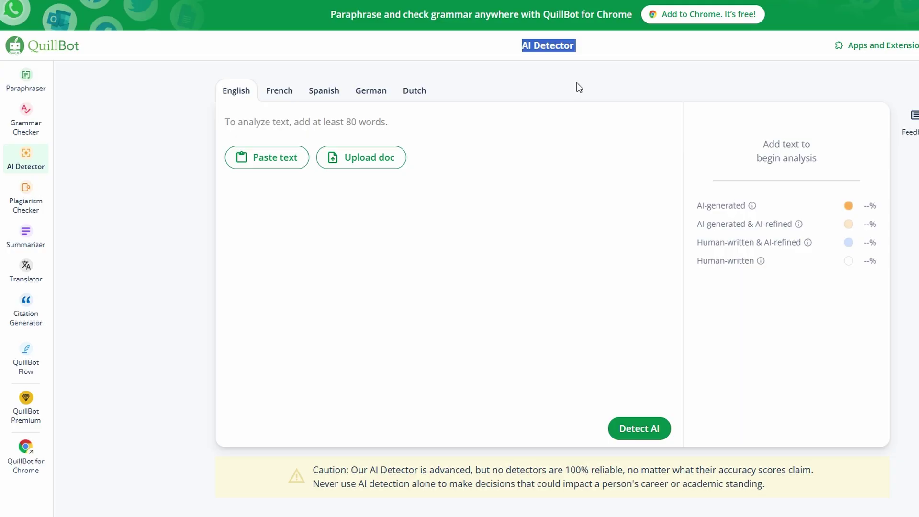
pyautogui.click(248, 122)
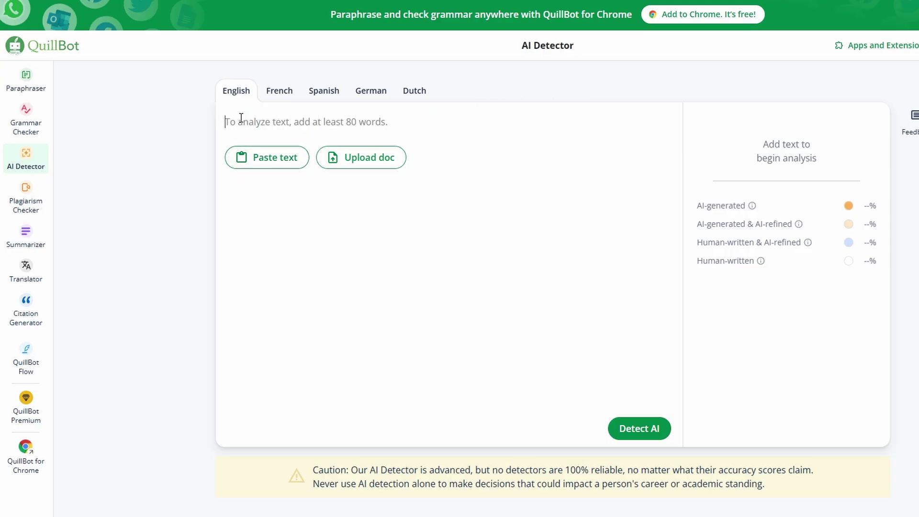
pyautogui.click(280, 93)
pyautogui.click(311, 92)
pyautogui.click(369, 93)
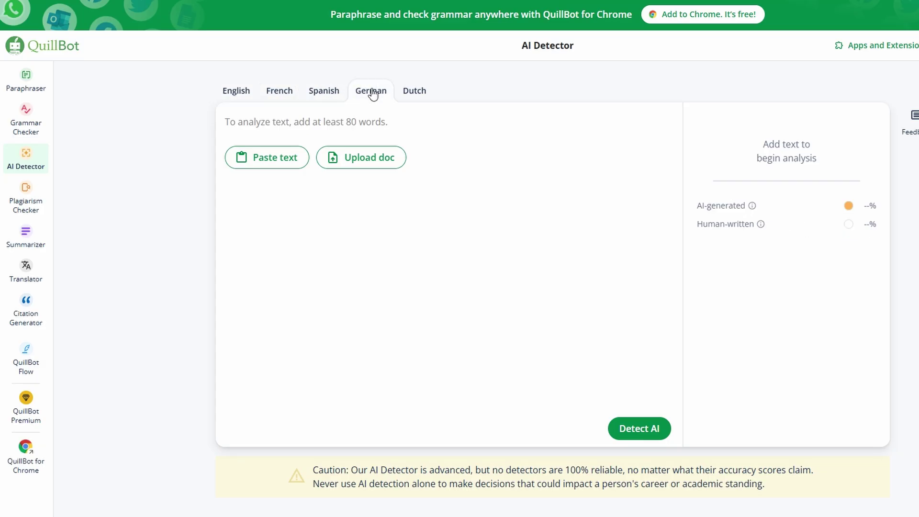
pyautogui.click(401, 93)
pyautogui.click(280, 95)
pyautogui.click(268, 118)
pyautogui.moveTo(761, 229)
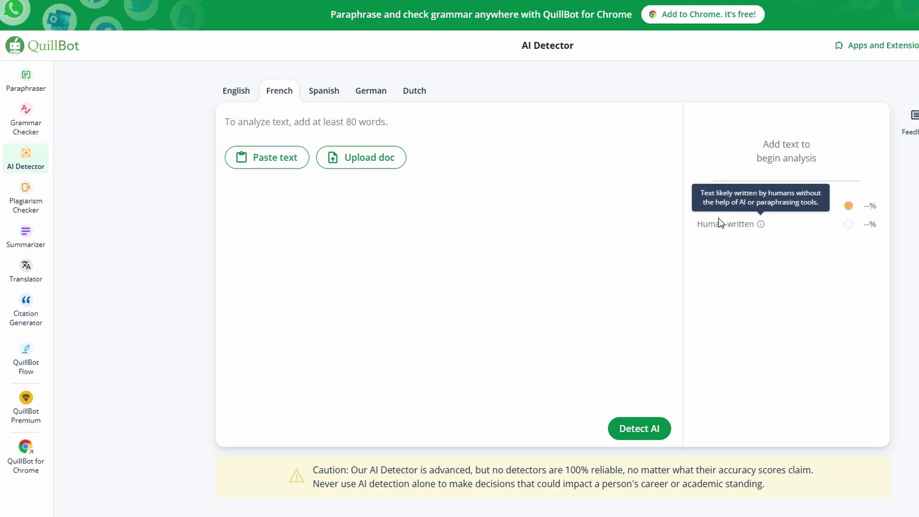
pyautogui.moveTo(750, 211)
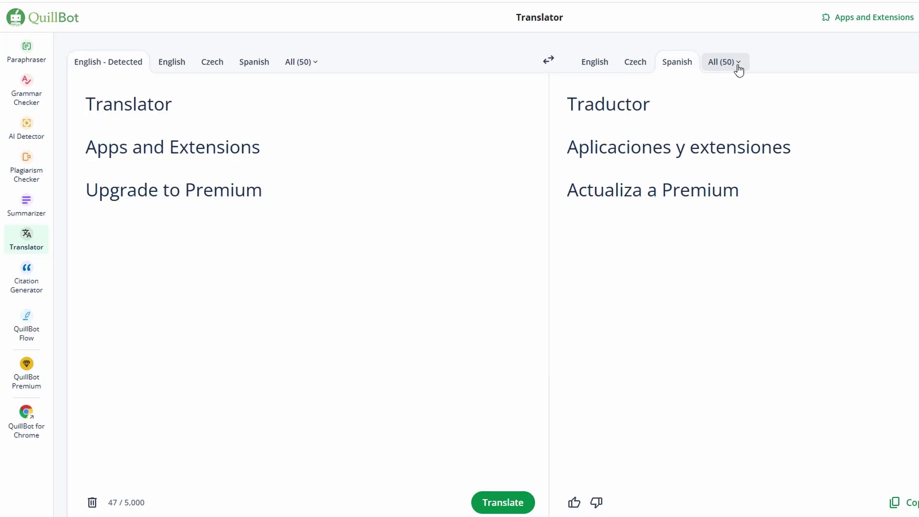
# Translate the Translator's source text into Greek
pyautogui.click(738, 67)
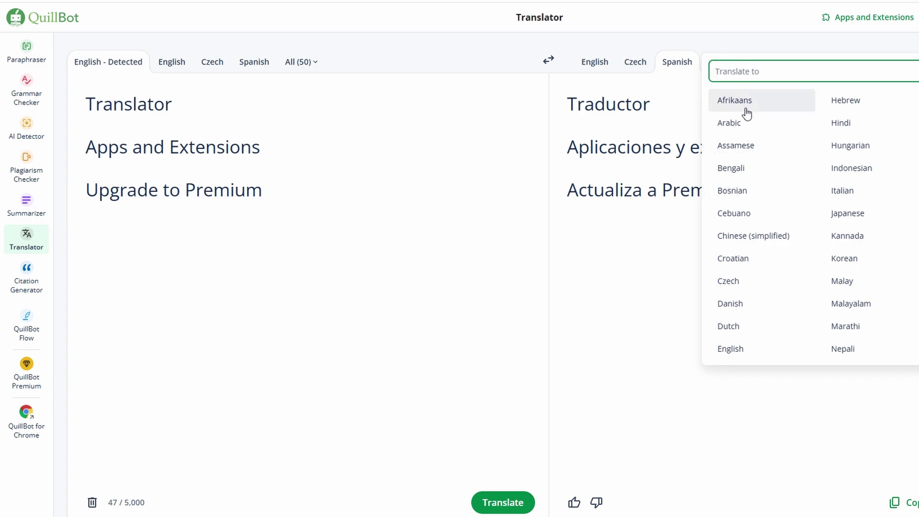
pyautogui.scroll(-2, 778, 205)
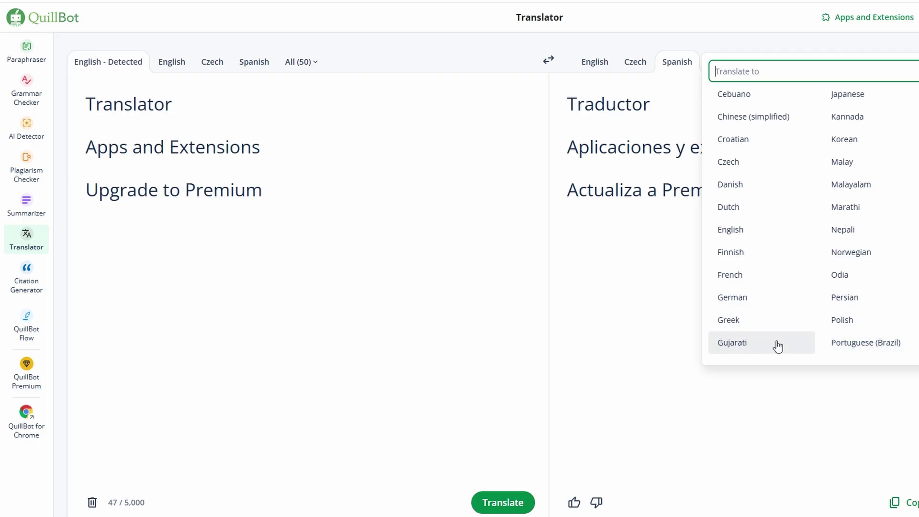
pyautogui.click(722, 321)
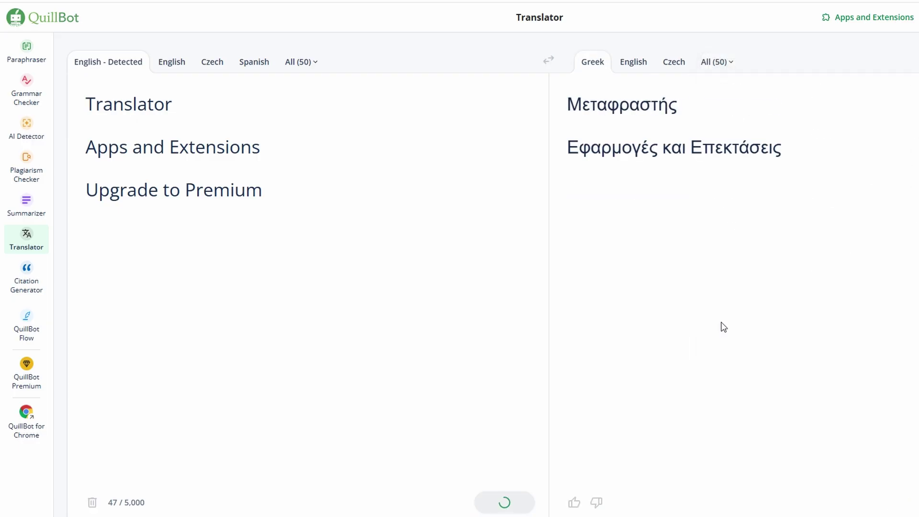